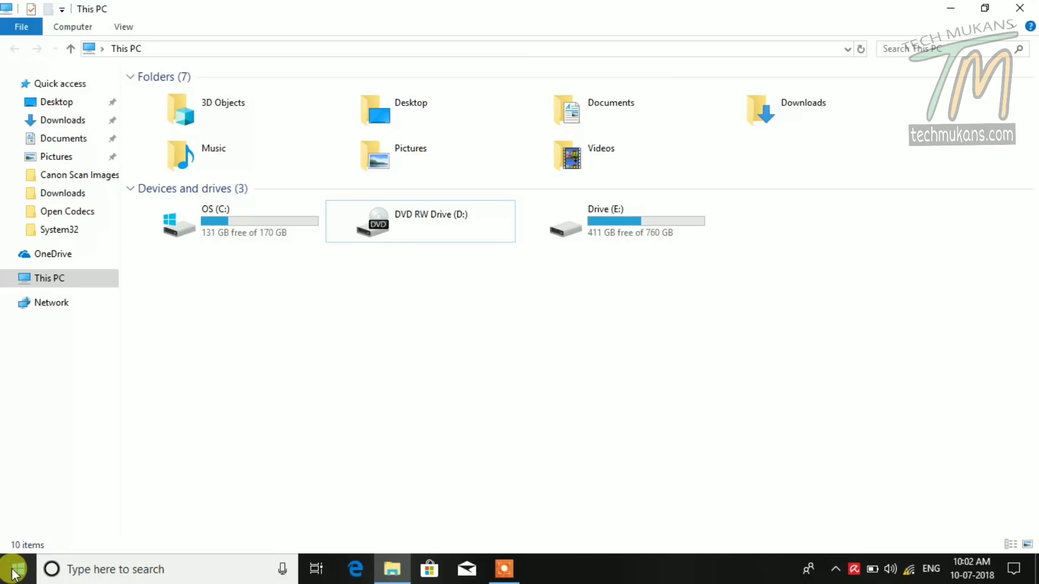
# - Check which user account is signed in to Windows and which Wi-Fi network the computer is connected to
pyautogui.click(15, 573)
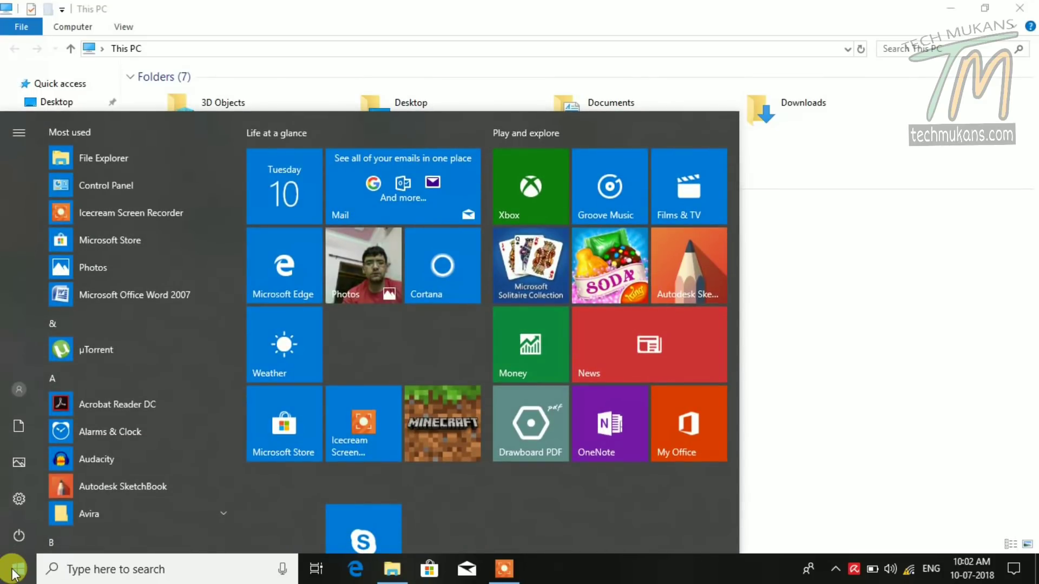
pyautogui.click(324, 26)
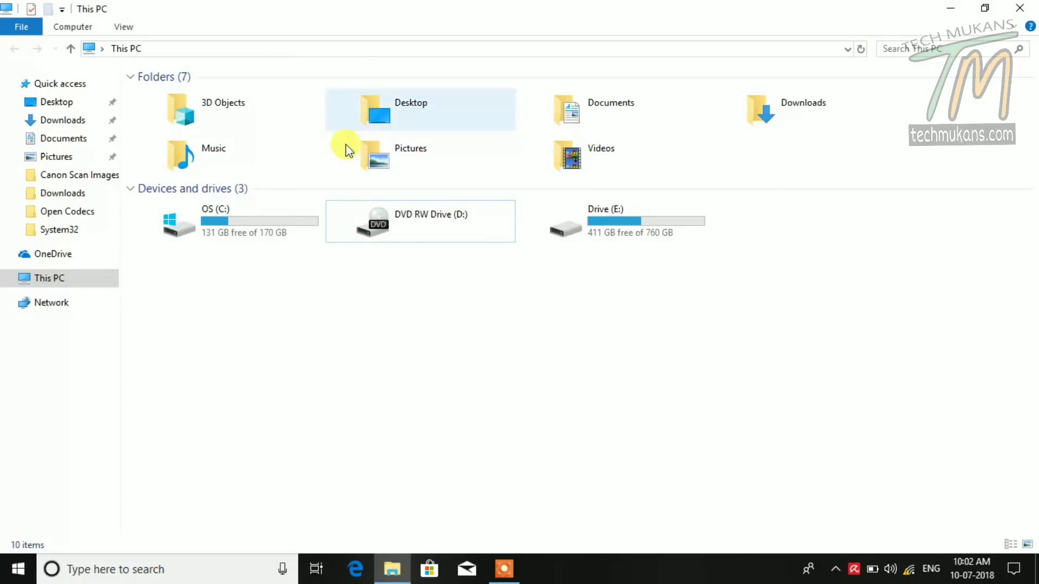
pyautogui.click(18, 571)
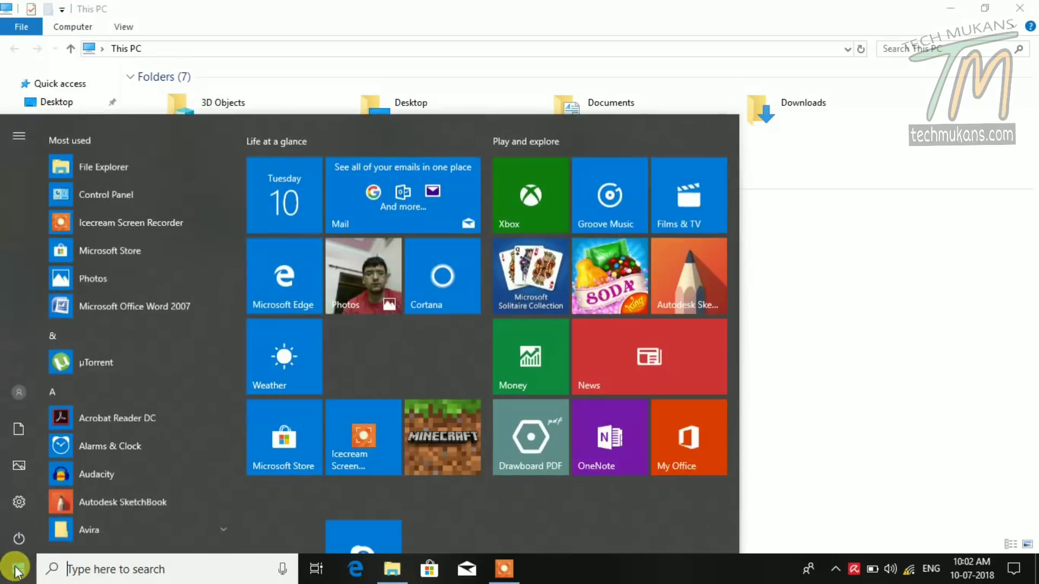
pyautogui.click(18, 387)
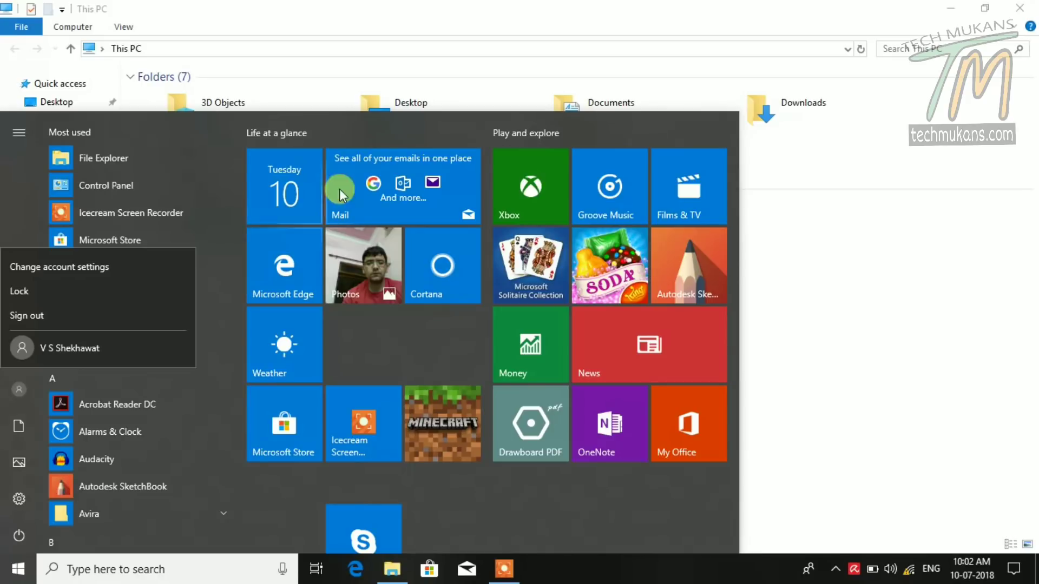
pyautogui.click(820, 278)
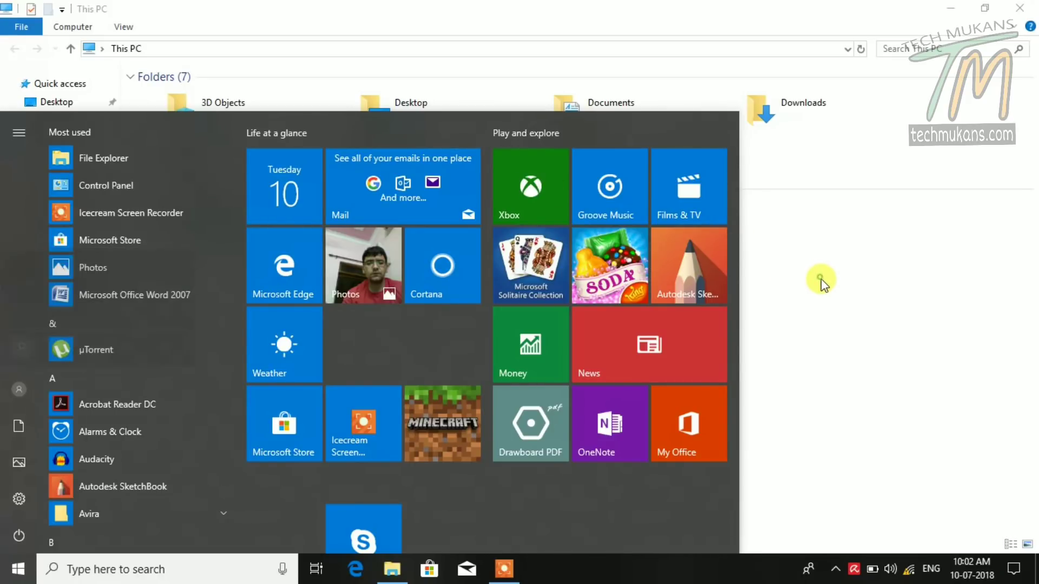
pyautogui.click(820, 319)
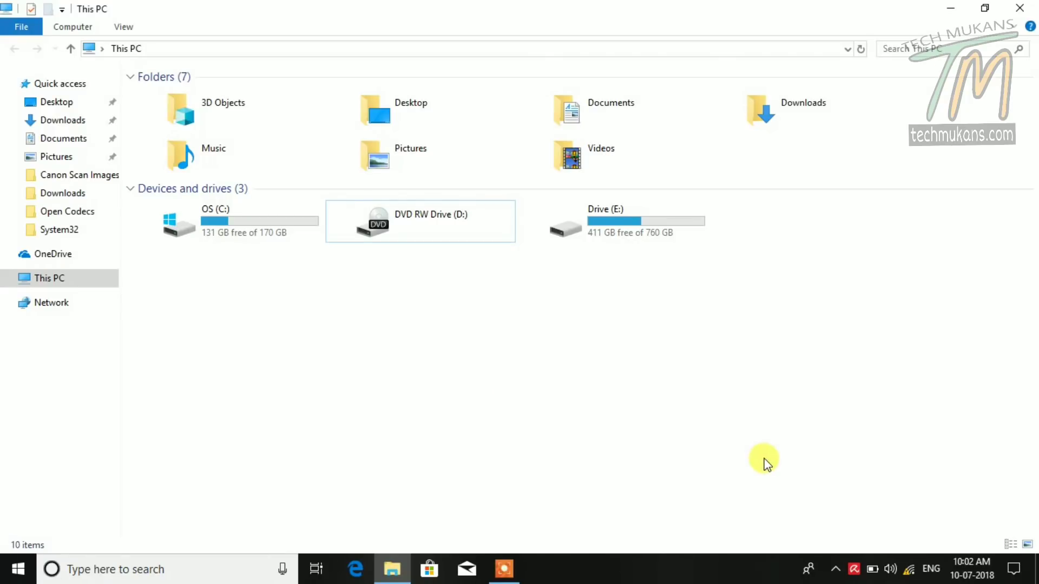
pyautogui.click(910, 573)
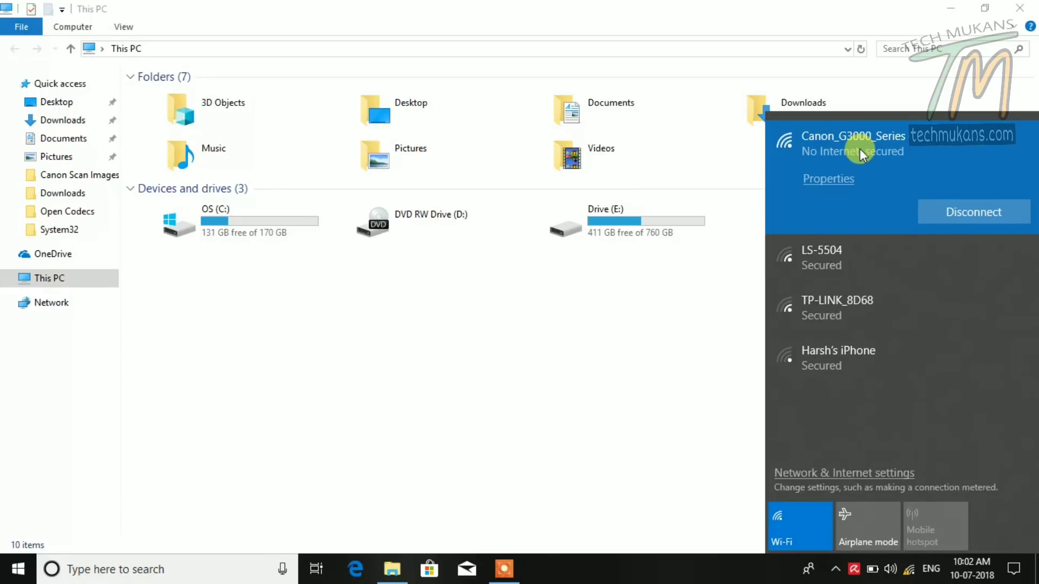
pyautogui.click(683, 302)
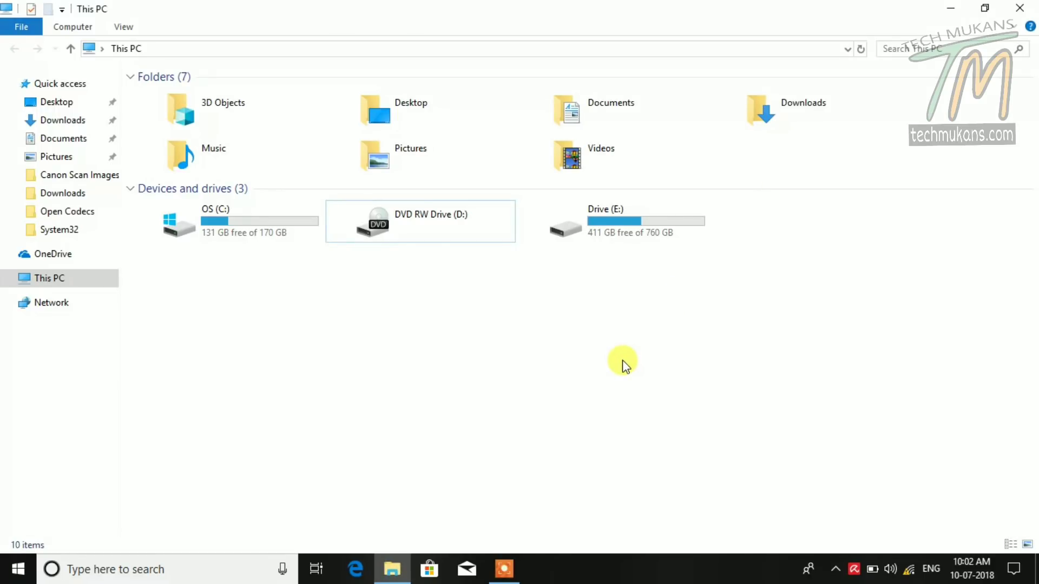
# - Load the CANON_IJ disc in DVD RW Drive (D:) and launch its setup program
pyautogui.click(417, 227)
pyautogui.rightClick(417, 228)
pyautogui.click(443, 378)
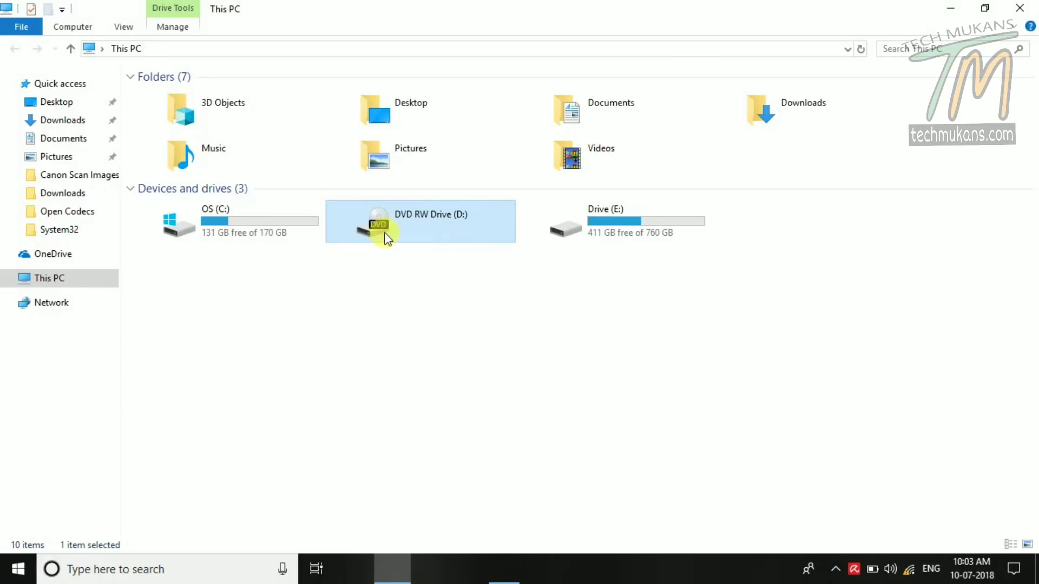
pyautogui.moveTo(415, 215)
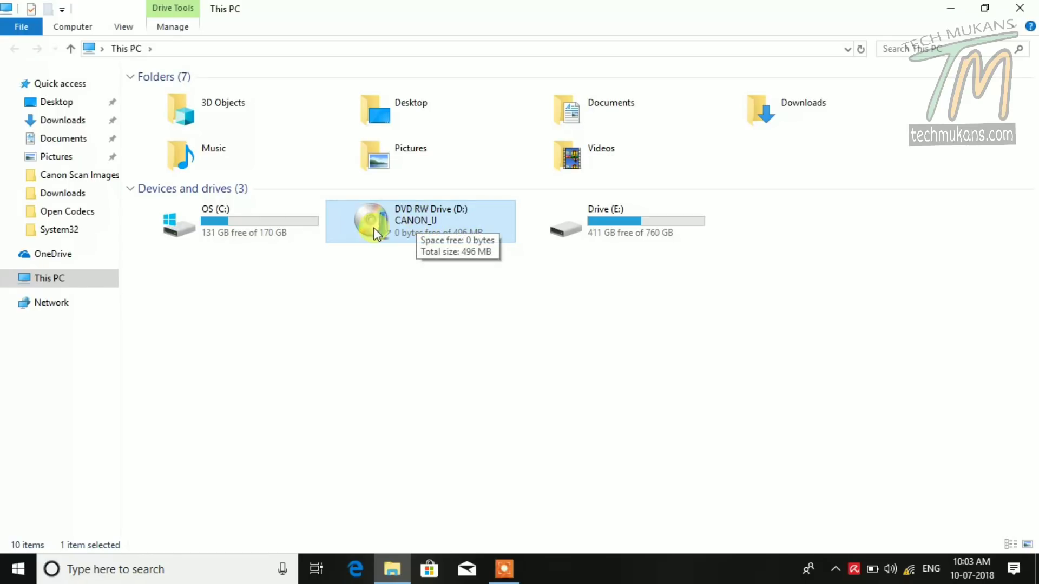
pyautogui.doubleClick(413, 219)
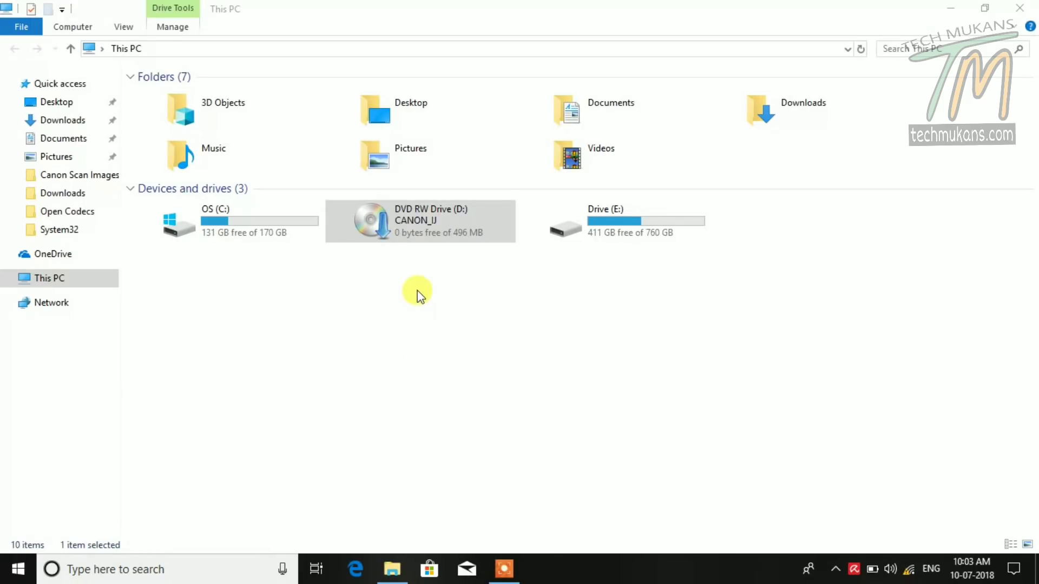
pyautogui.doubleClick(411, 224)
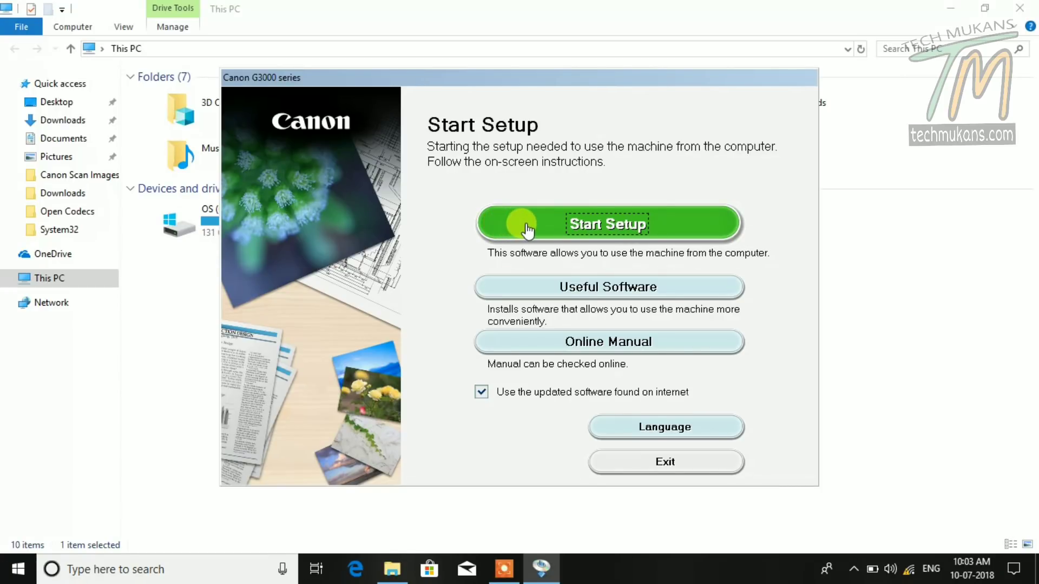
# - Start the Canon G3000 series setup without using updated software from the internet, choosing India in Asia as place of residence
pyautogui.click(480, 393)
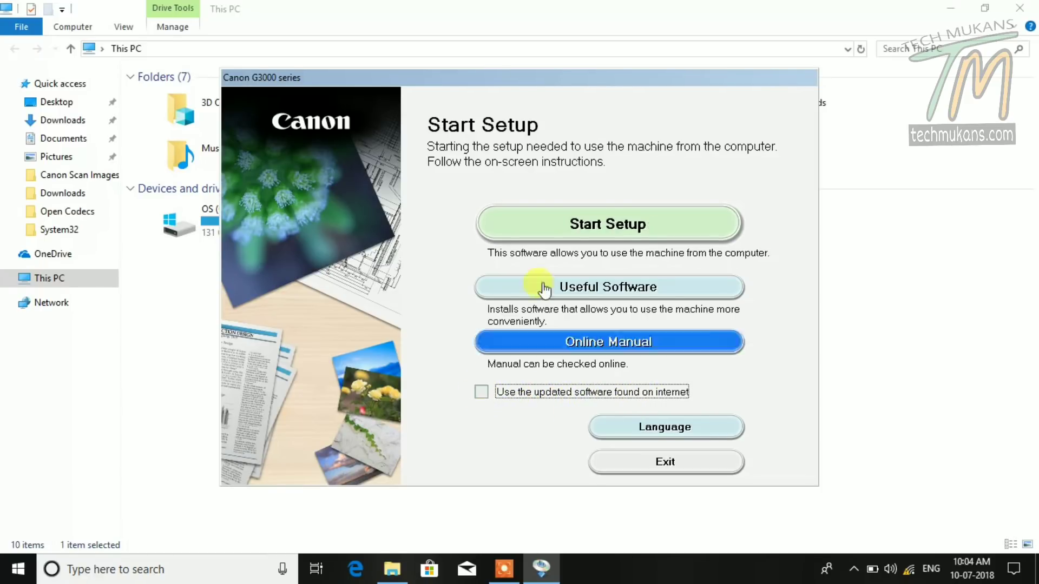
pyautogui.click(579, 227)
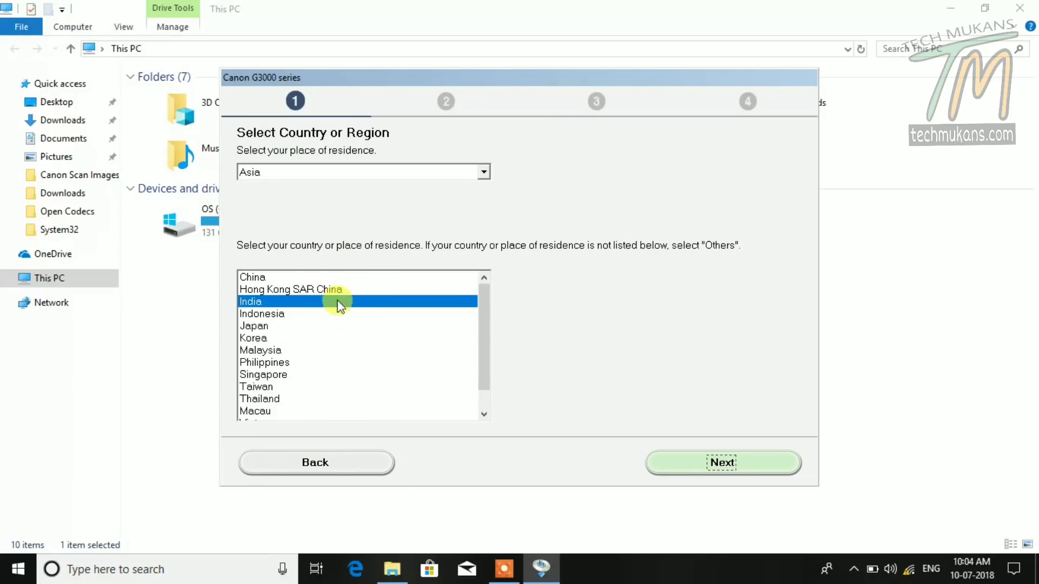
pyautogui.click(715, 467)
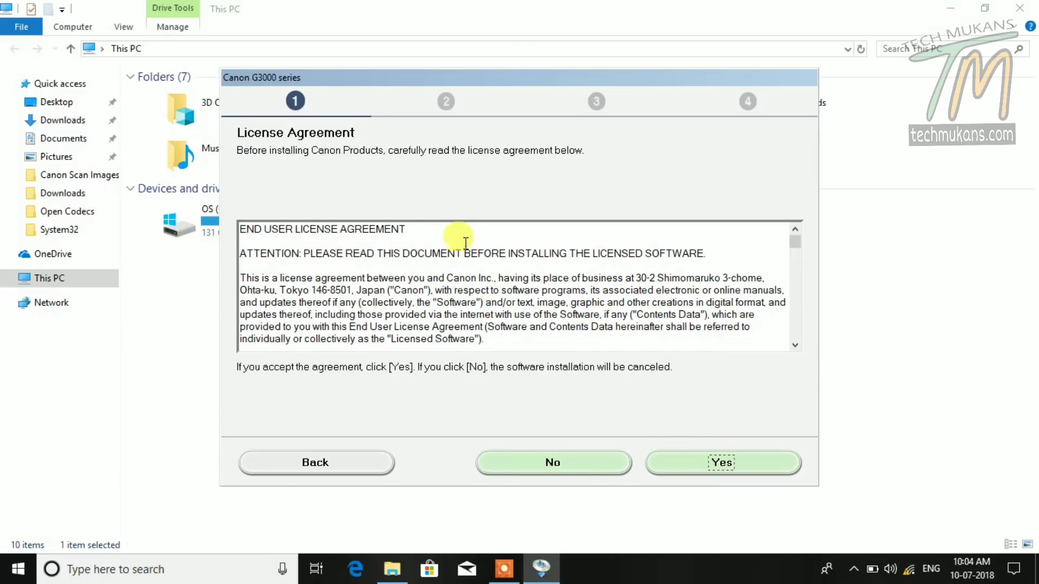
# - Accept the license agreement and the Extended Survey Program, and continue past the notice about allowing install wizard processes
pyautogui.click(721, 466)
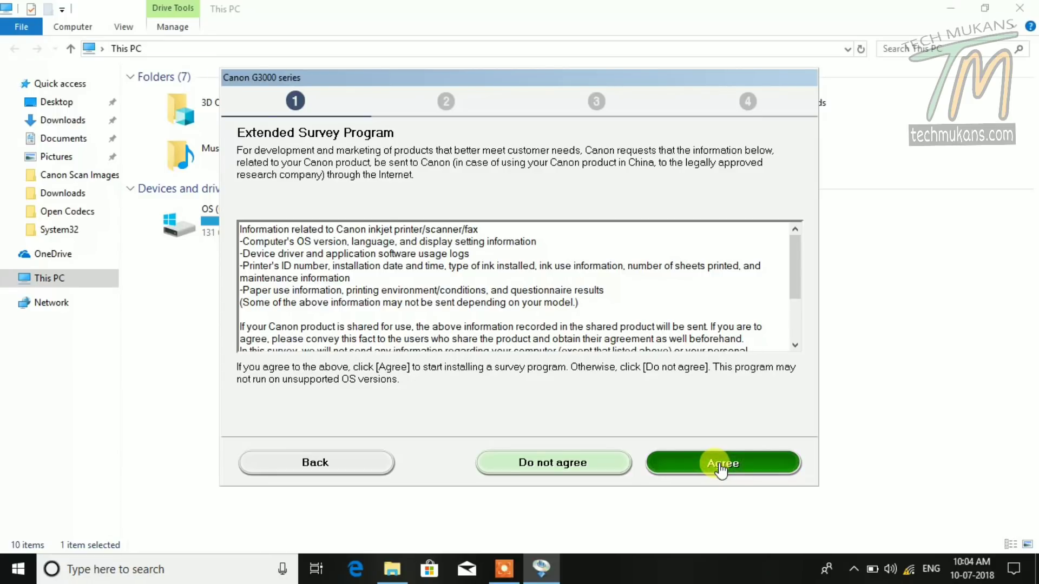
pyautogui.click(721, 467)
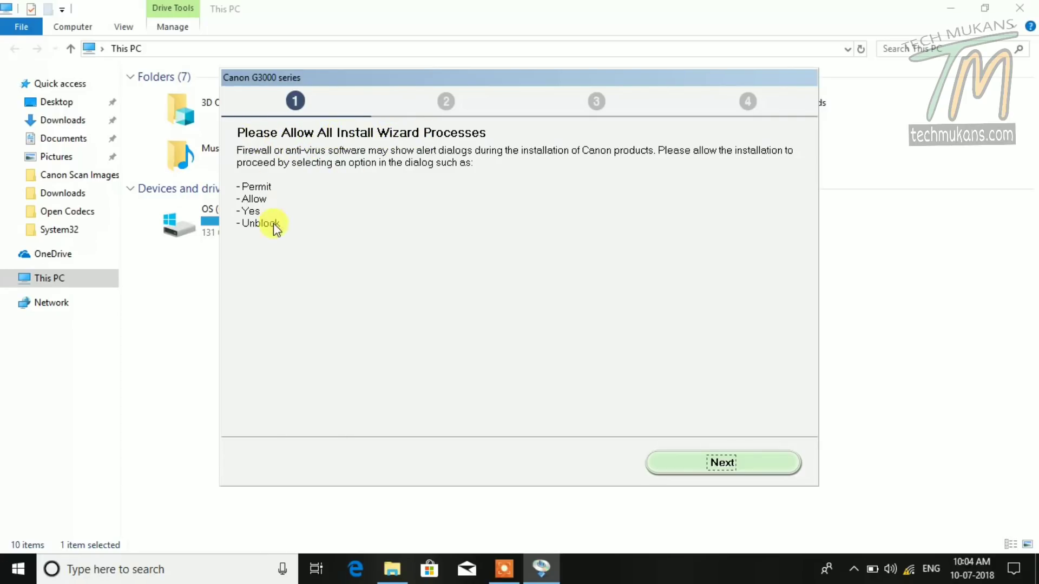
pyautogui.click(720, 464)
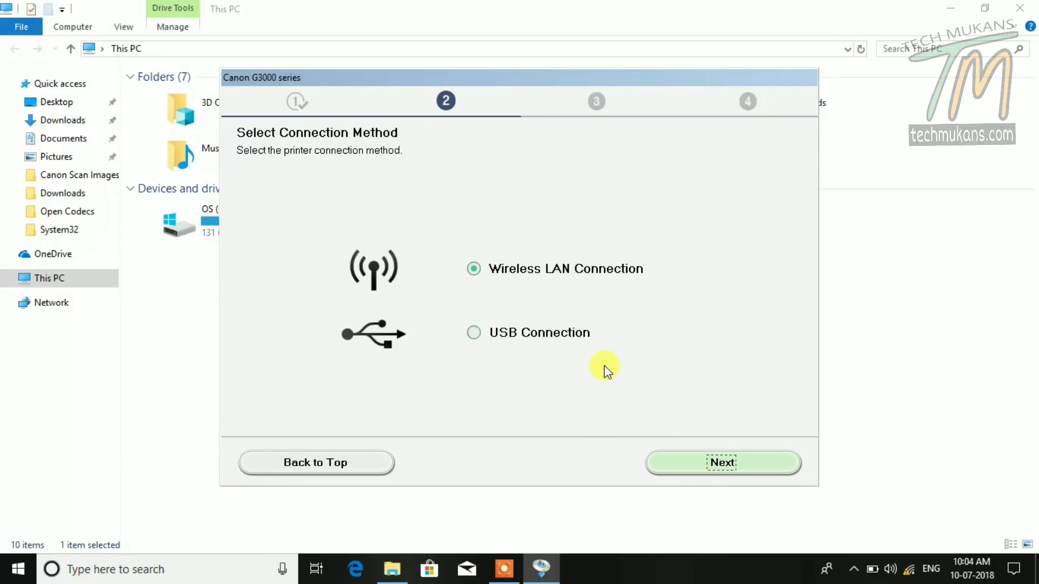
# - Choose Wireless LAN Connection as the printer connection method, checking the computer's Wi-Fi connection before proceeding
pyautogui.click(474, 338)
pyautogui.click(476, 273)
pyautogui.click(473, 336)
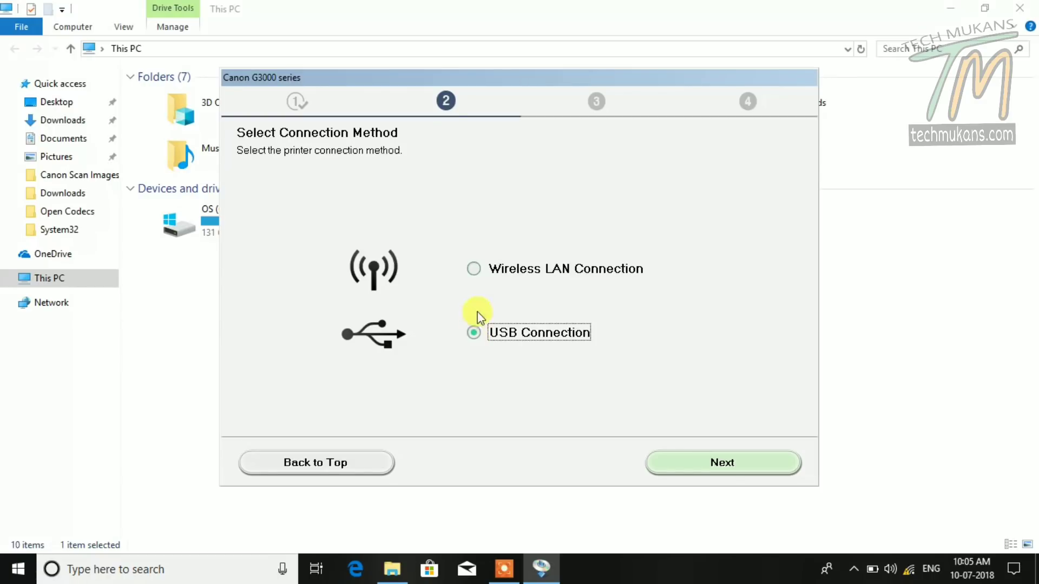
pyautogui.click(471, 270)
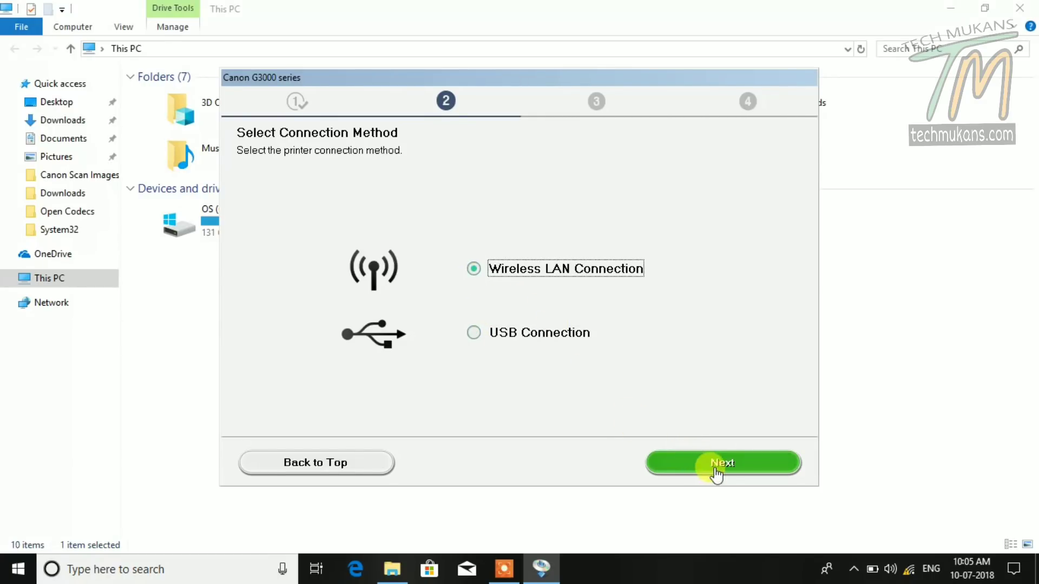
pyautogui.click(910, 575)
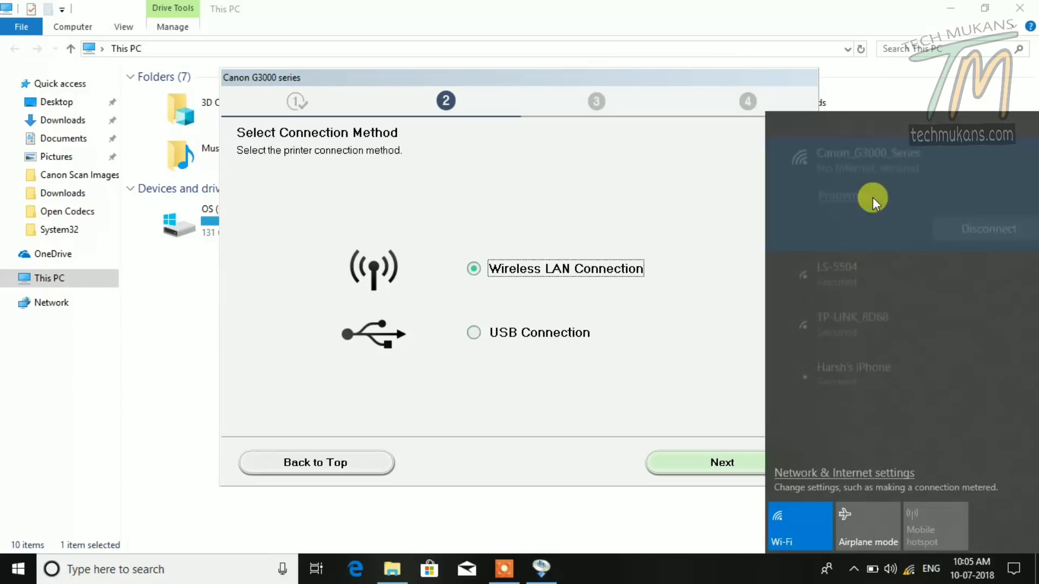
pyautogui.click(739, 281)
pyautogui.click(715, 466)
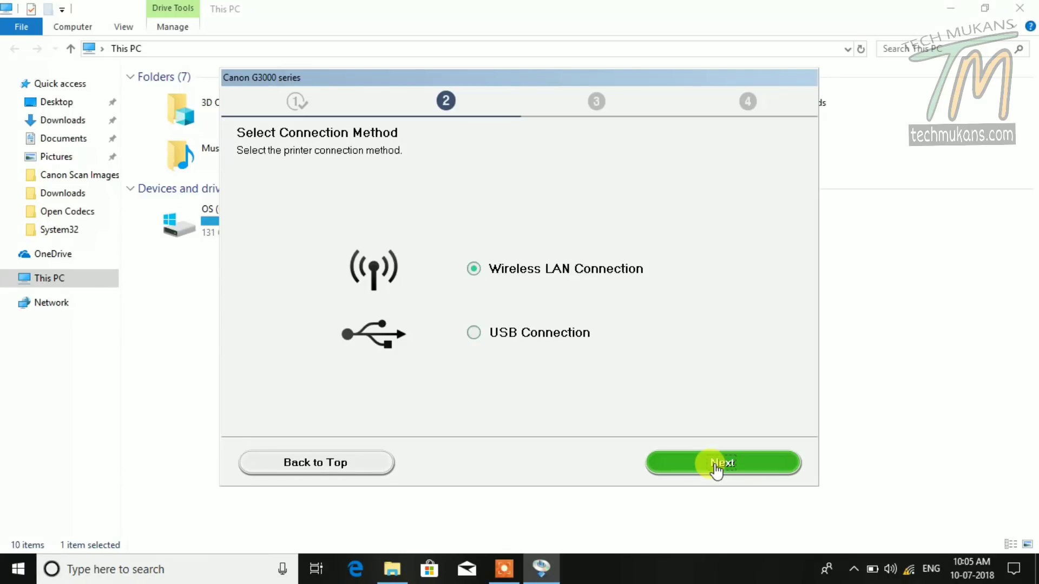
pyautogui.click(715, 465)
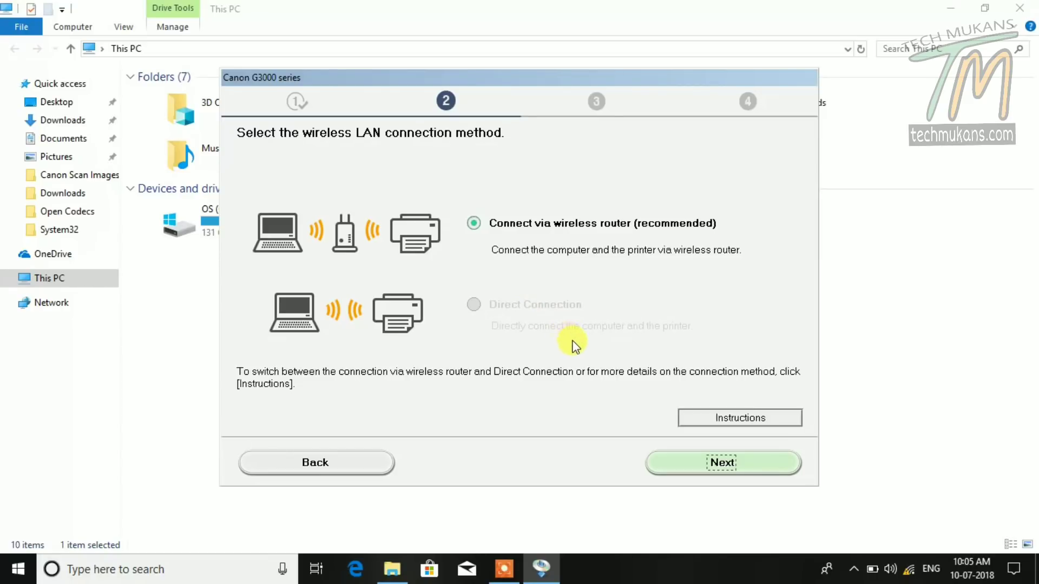
# - Connect via wireless router and select the detected printer in the Printers on Network List
pyautogui.click(709, 464)
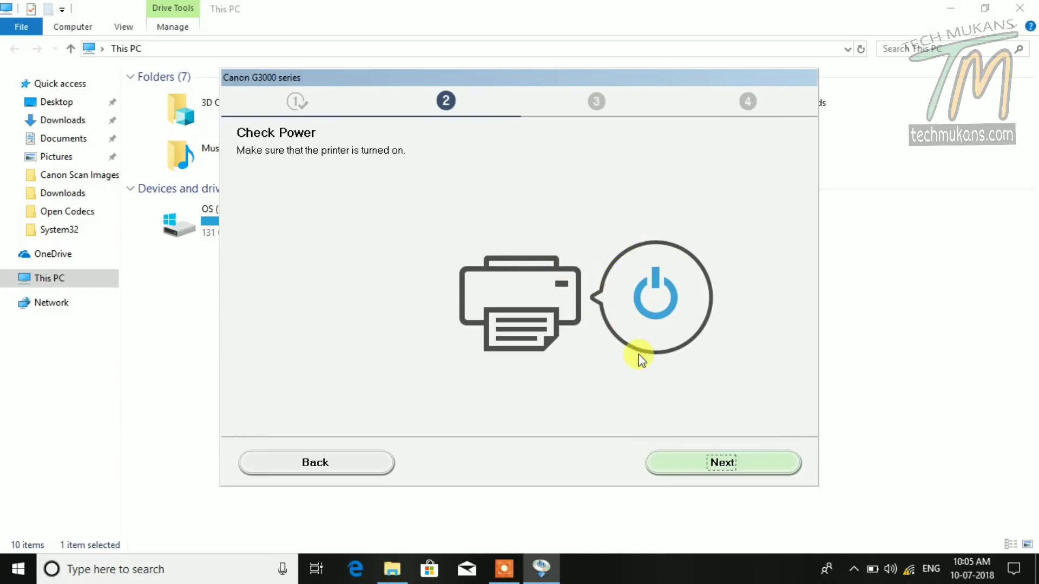
pyautogui.click(717, 465)
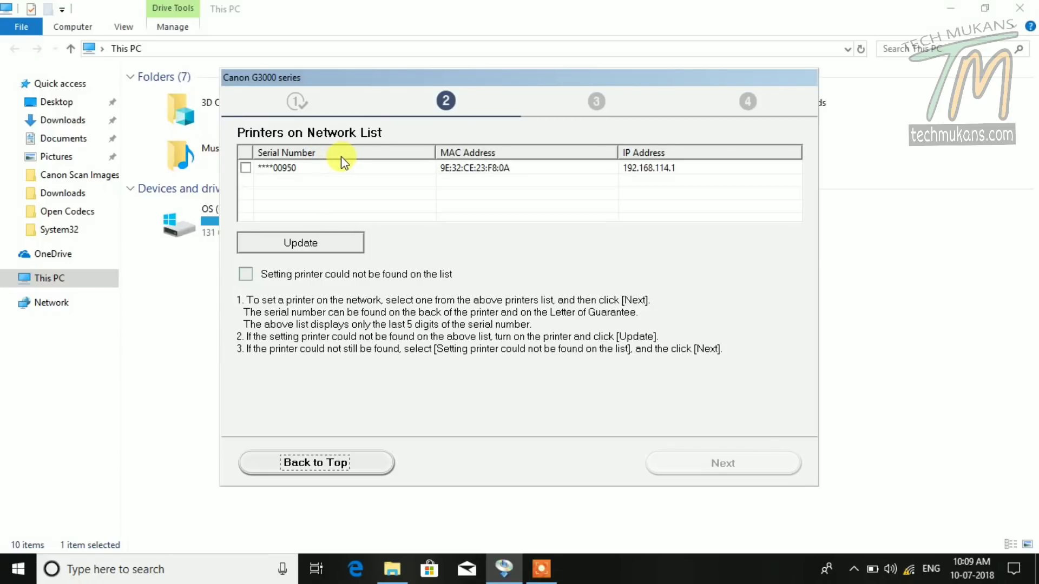
pyautogui.click(245, 168)
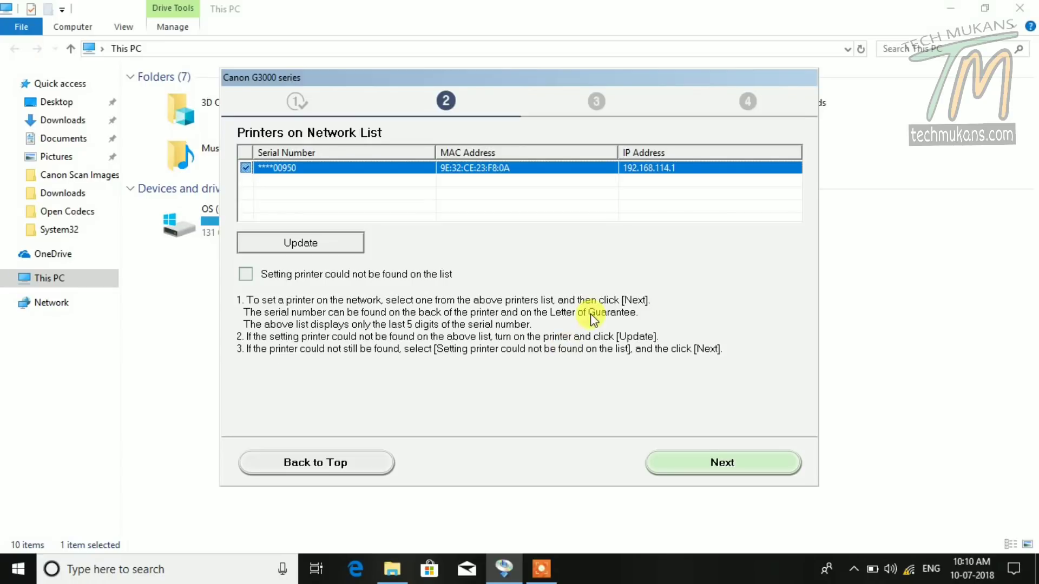
pyautogui.click(723, 469)
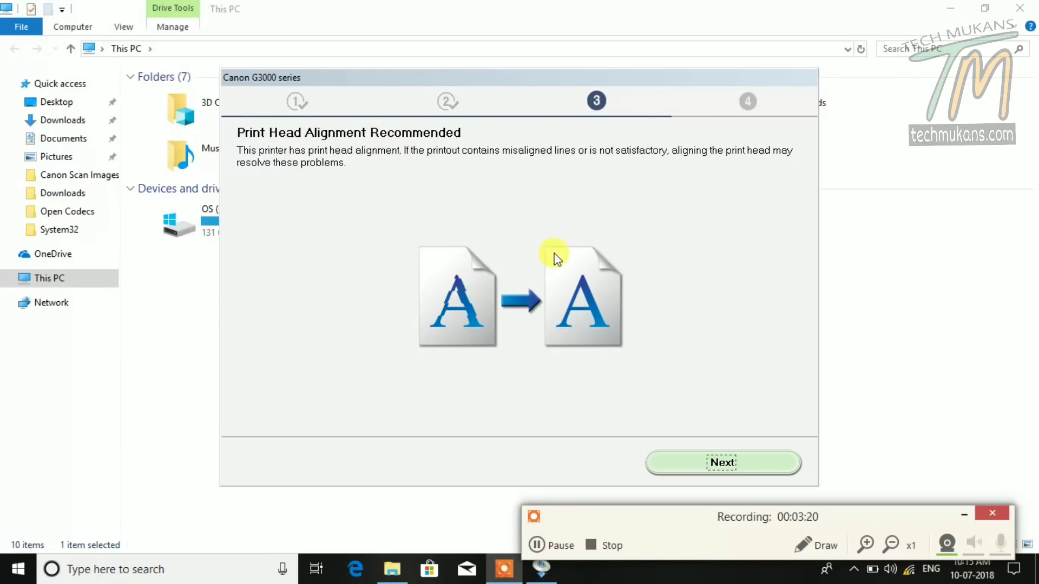
# - Continue past the print head alignment recommendation and the Test Print page to complete the printer setup
pyautogui.click(716, 465)
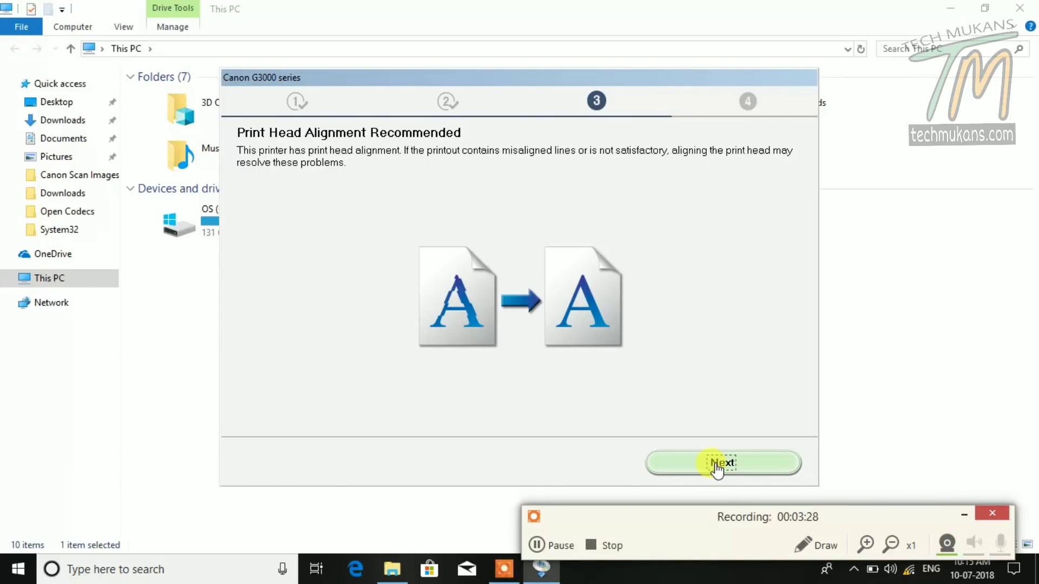
pyautogui.click(682, 459)
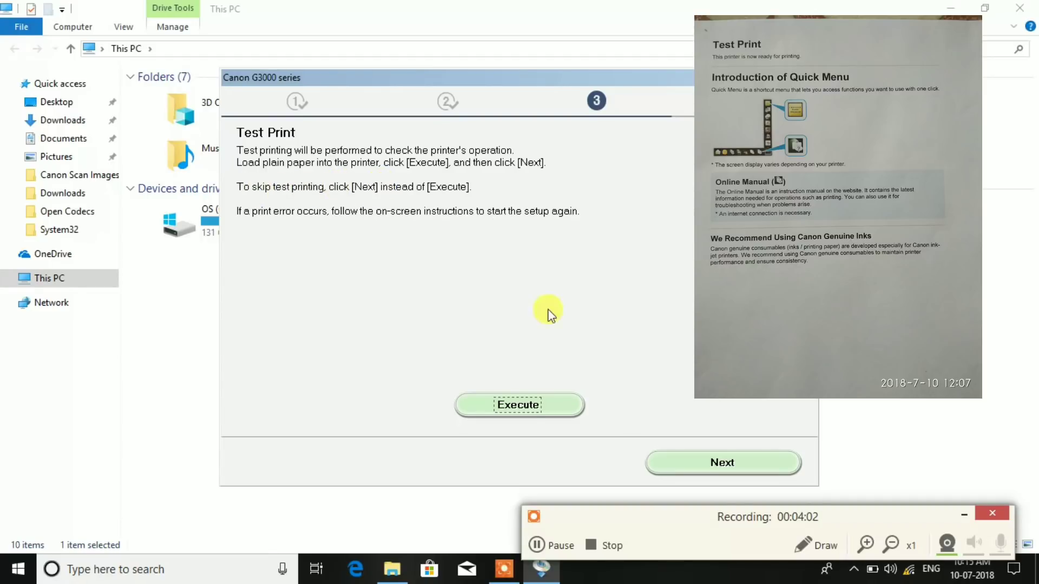
pyautogui.click(728, 464)
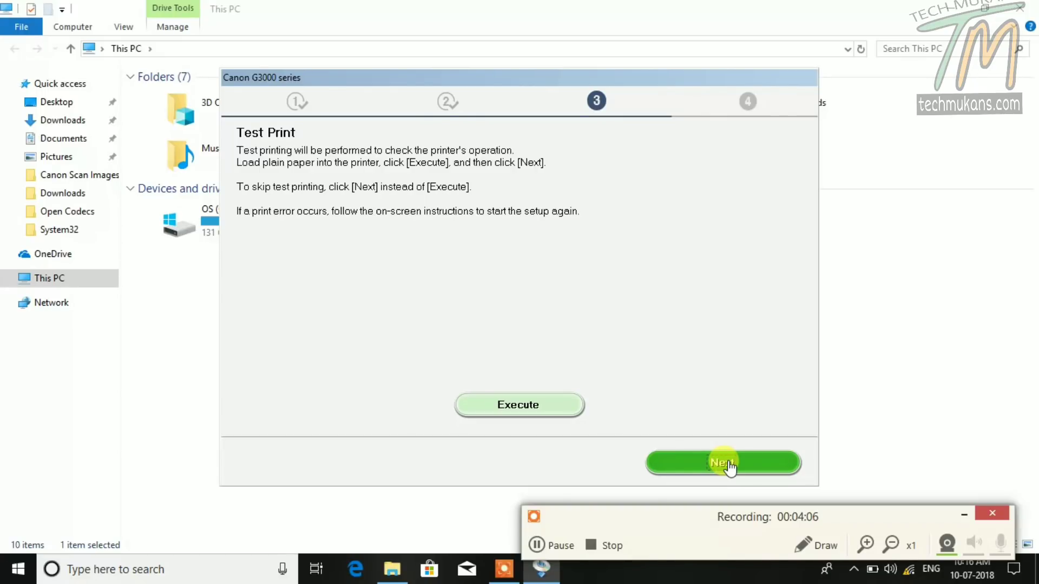
pyautogui.click(728, 463)
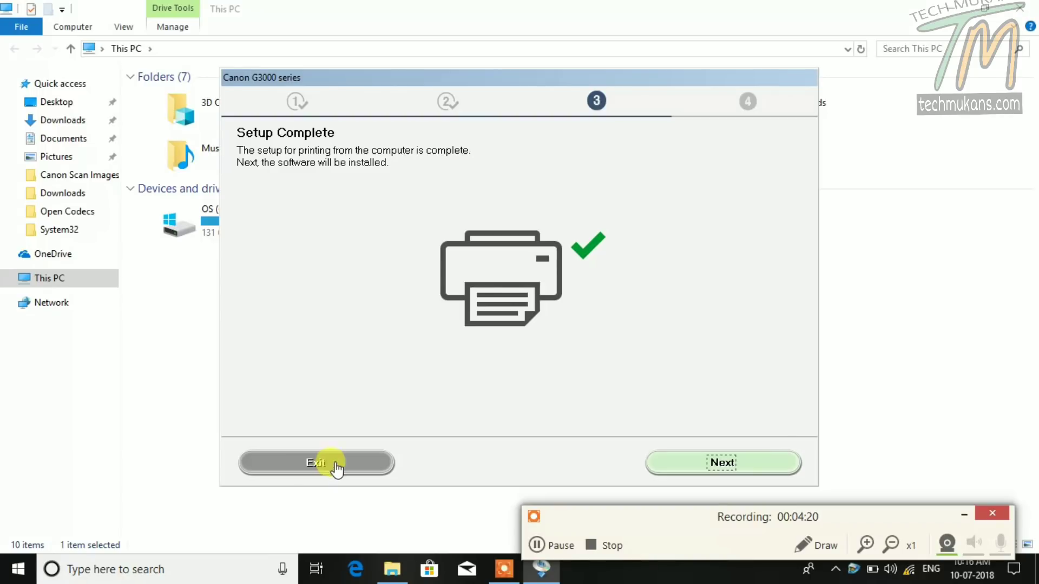
# - Review the Software Installation List, exit the setup without installing the additional software, and minimize the This PC window
pyautogui.click(724, 464)
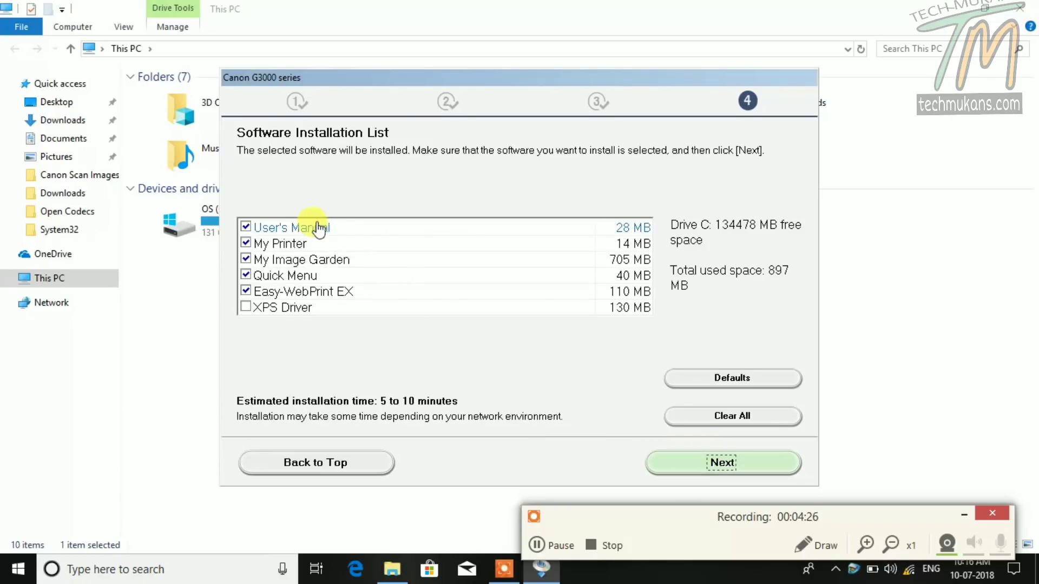
pyautogui.moveTo(291, 263)
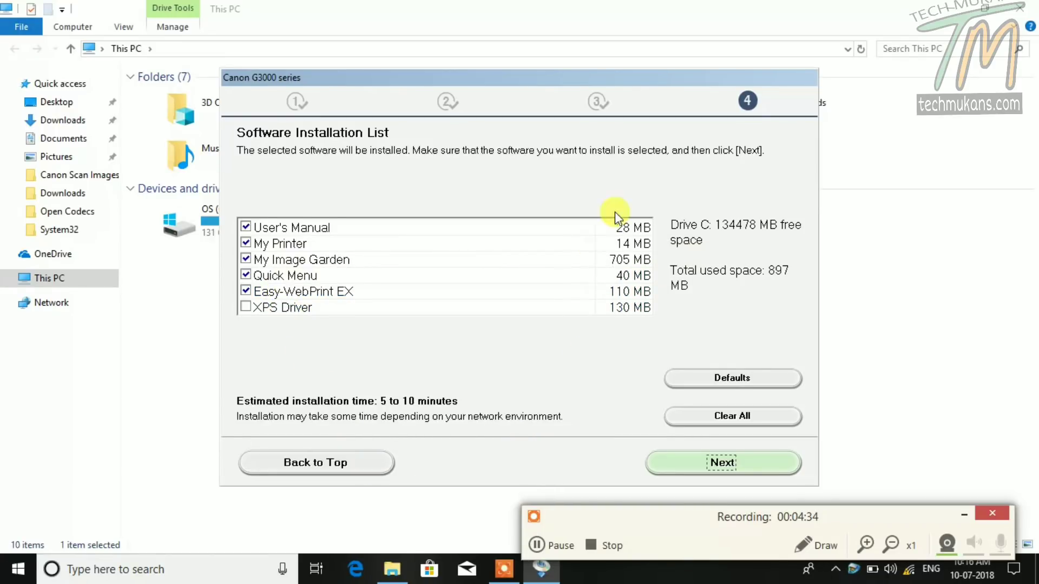
pyautogui.moveTo(628, 250)
pyautogui.click(321, 465)
pyautogui.click(659, 462)
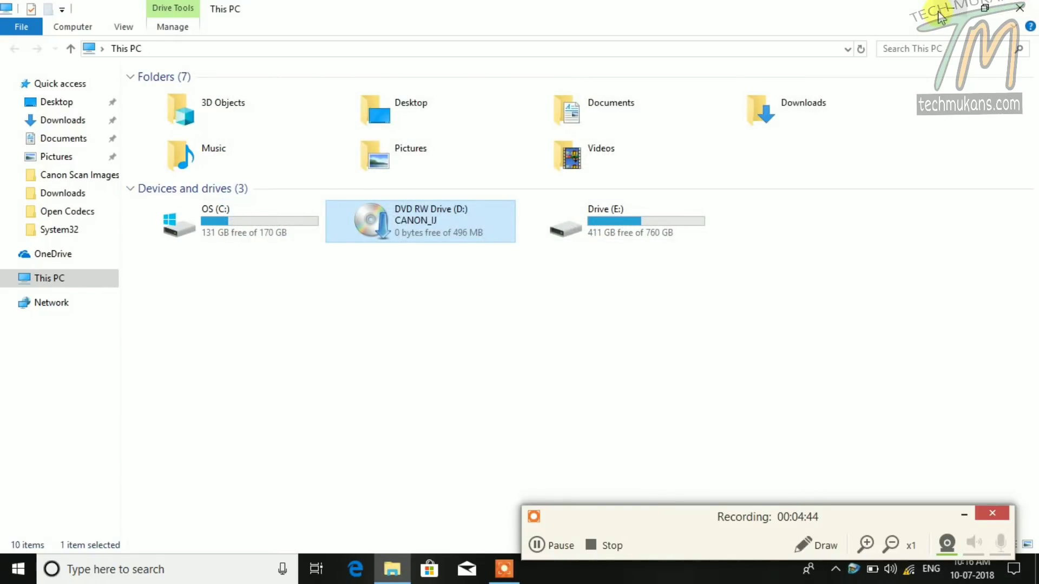
pyautogui.click(950, 8)
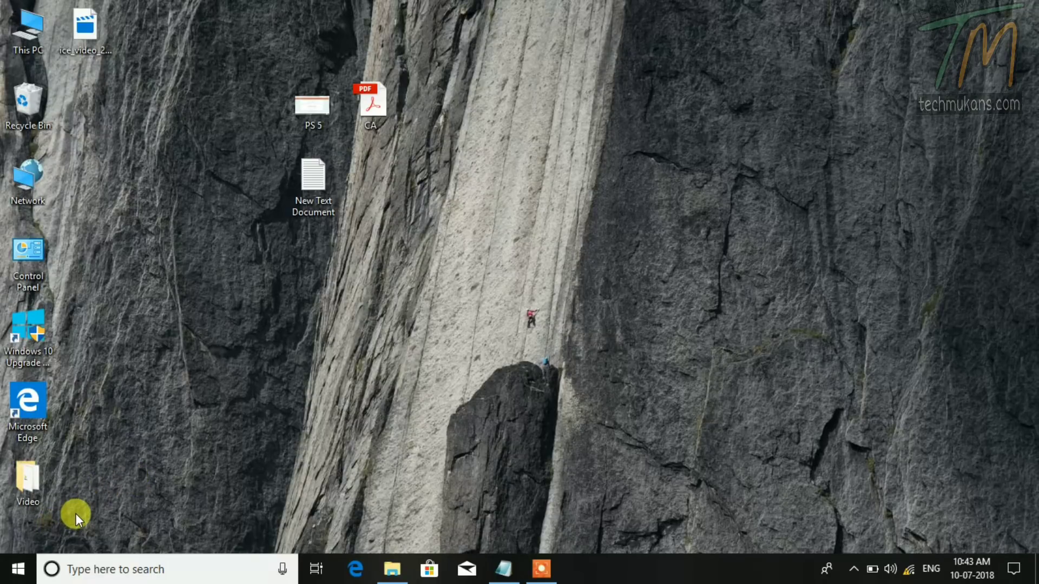
# - Launch IJ Scan Utility and open its scan settings
pyautogui.click(16, 570)
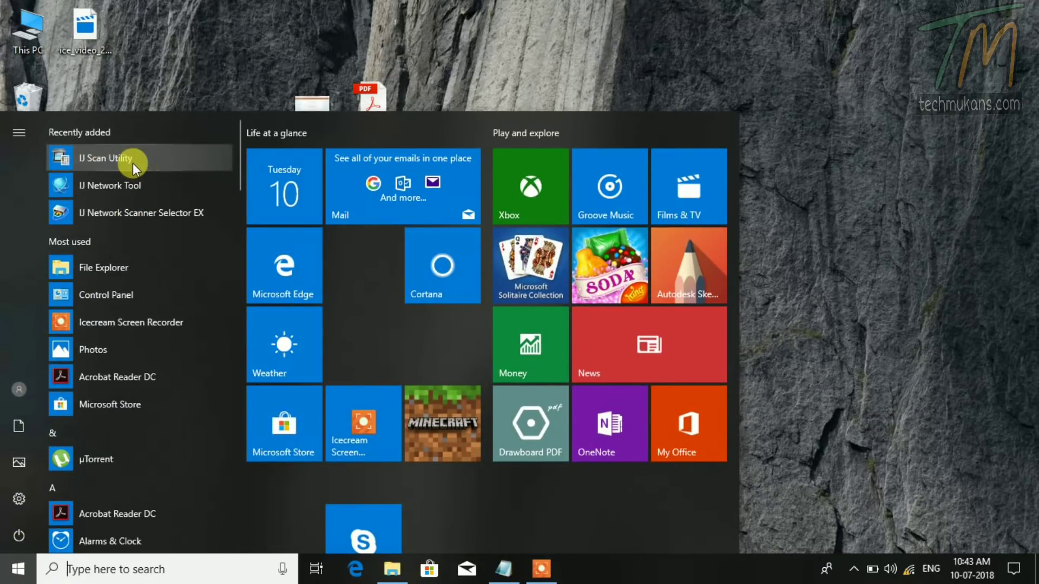
pyautogui.click(114, 159)
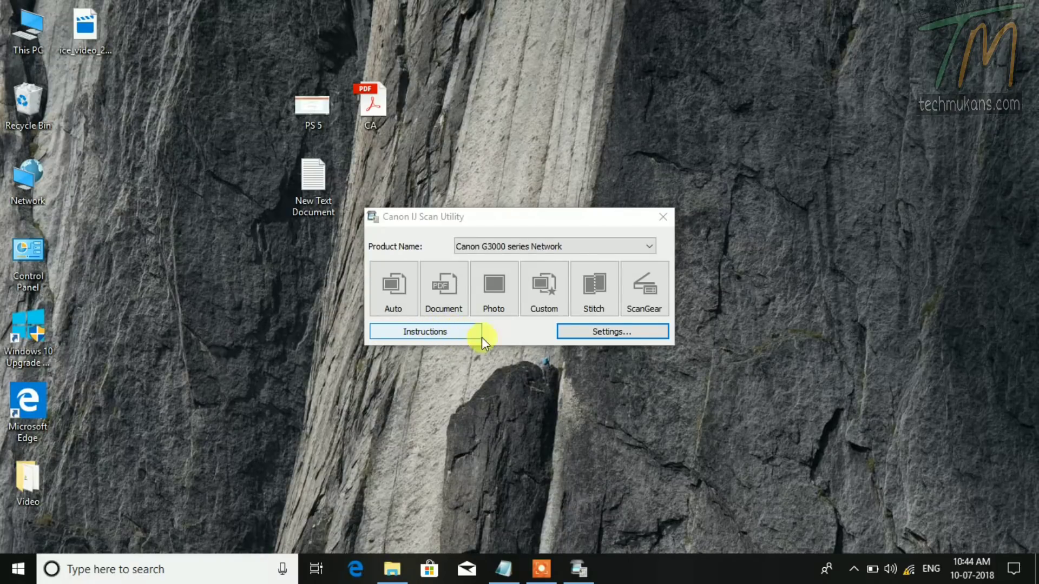
pyautogui.click(608, 331)
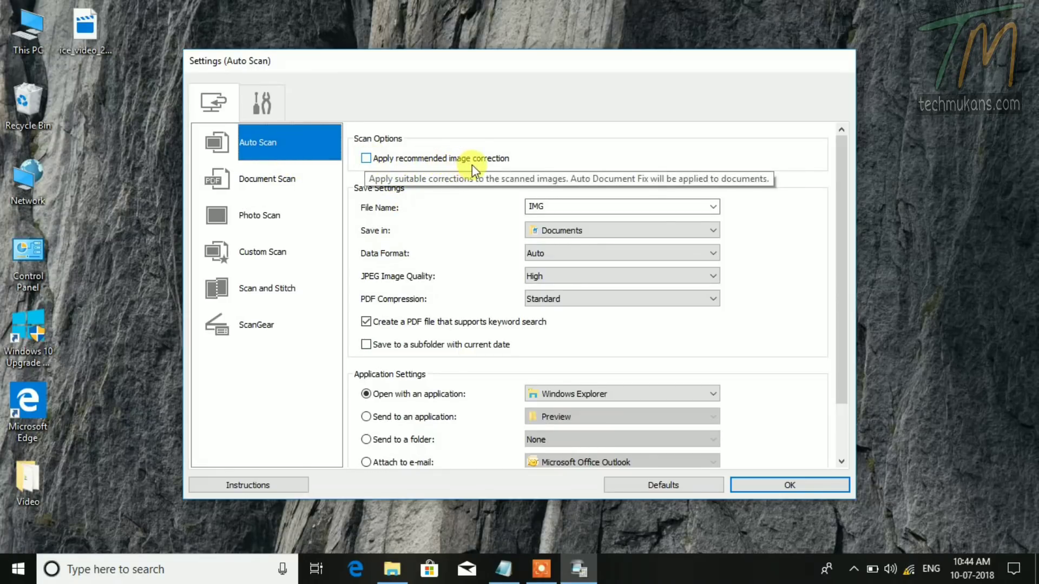
# - Enable the recommended image correction for Auto Scan and set its JPEG Image Quality to Standard
pyautogui.click(367, 160)
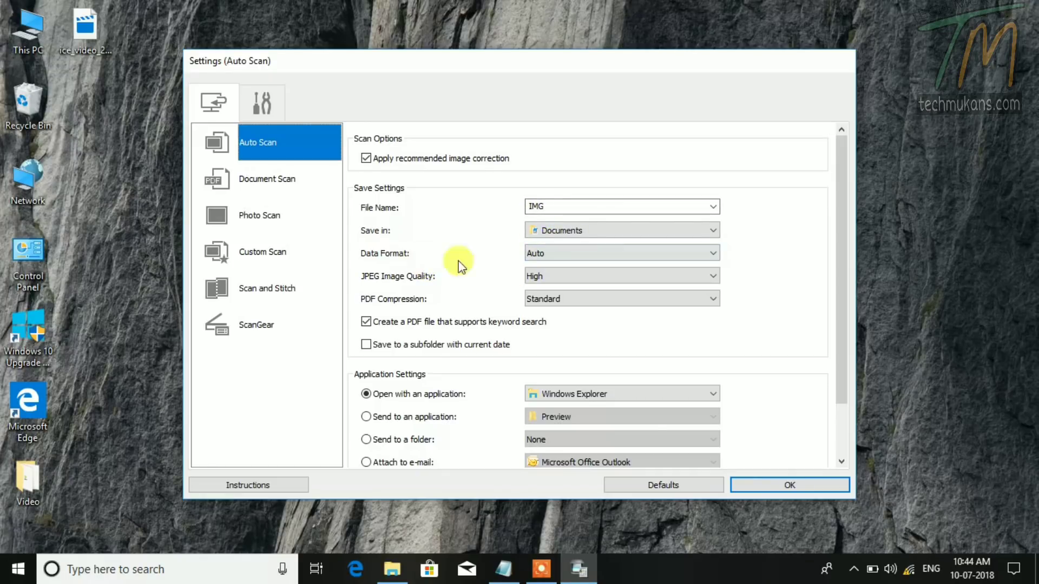
pyautogui.click(554, 251)
pyautogui.click(554, 251)
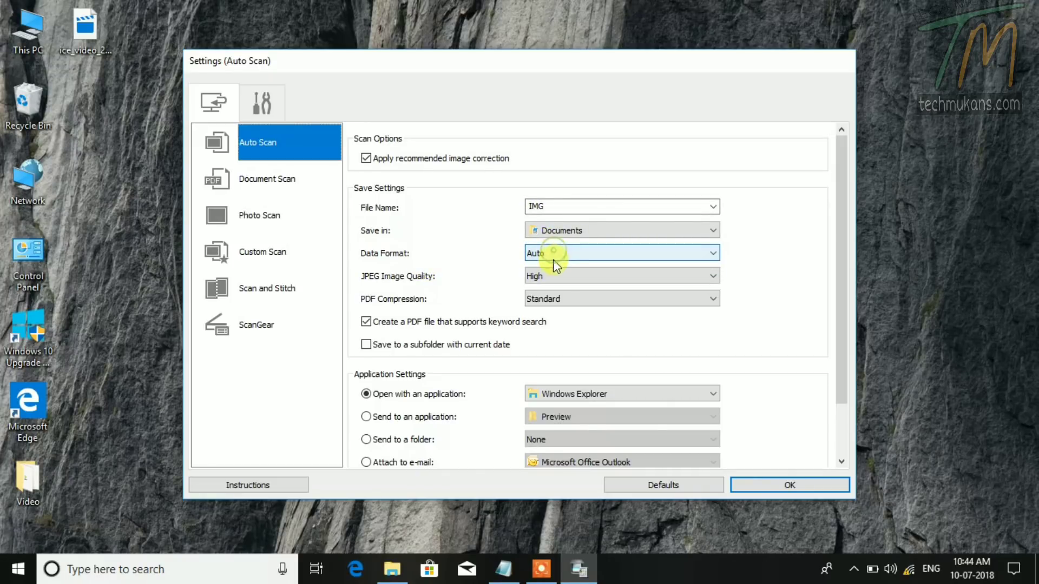
pyautogui.click(553, 277)
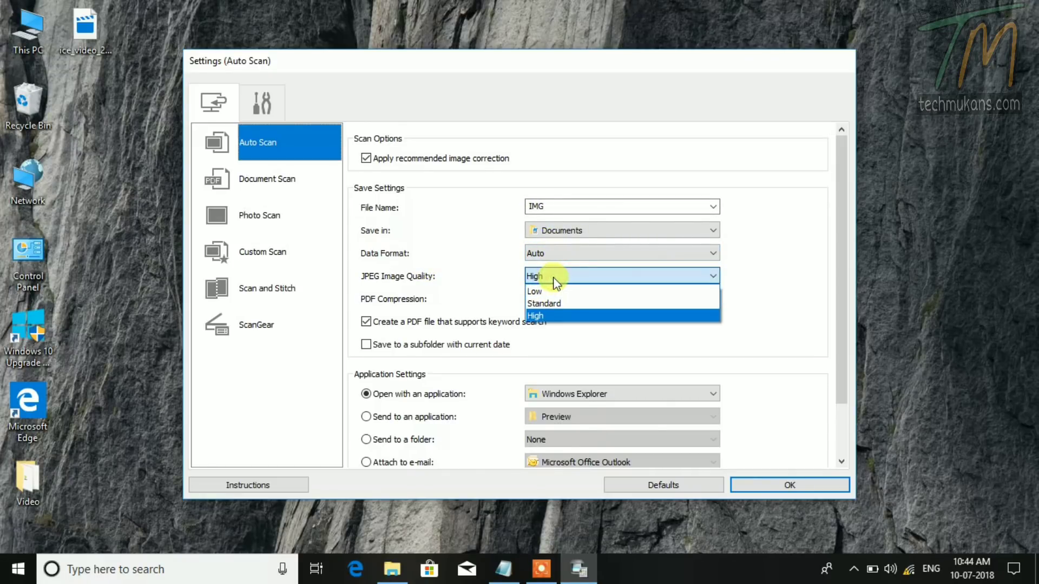
pyautogui.click(543, 303)
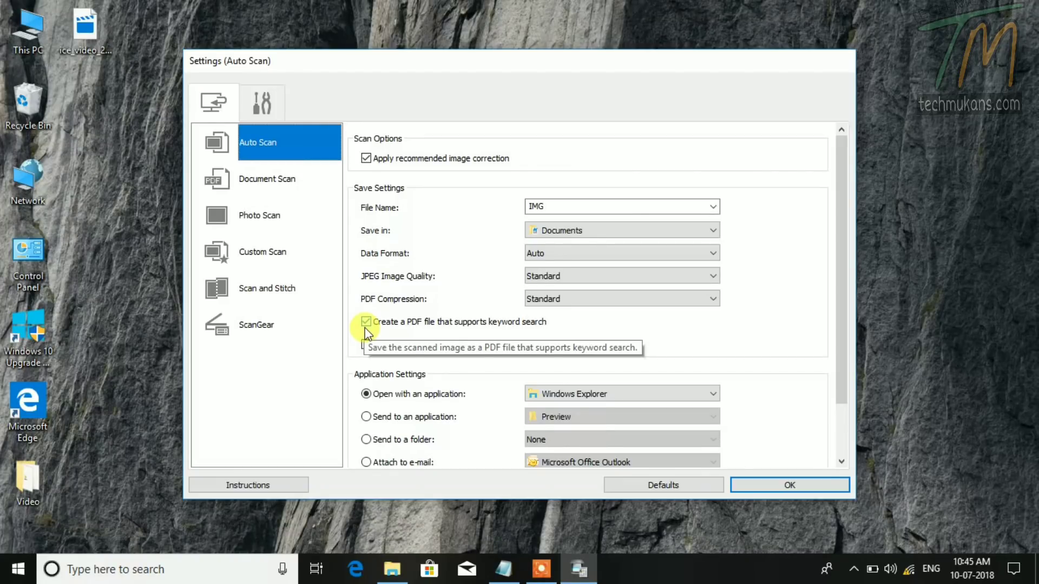
# - Choose 300 dpi as the resolution in the Document Scan settings
pyautogui.click(283, 179)
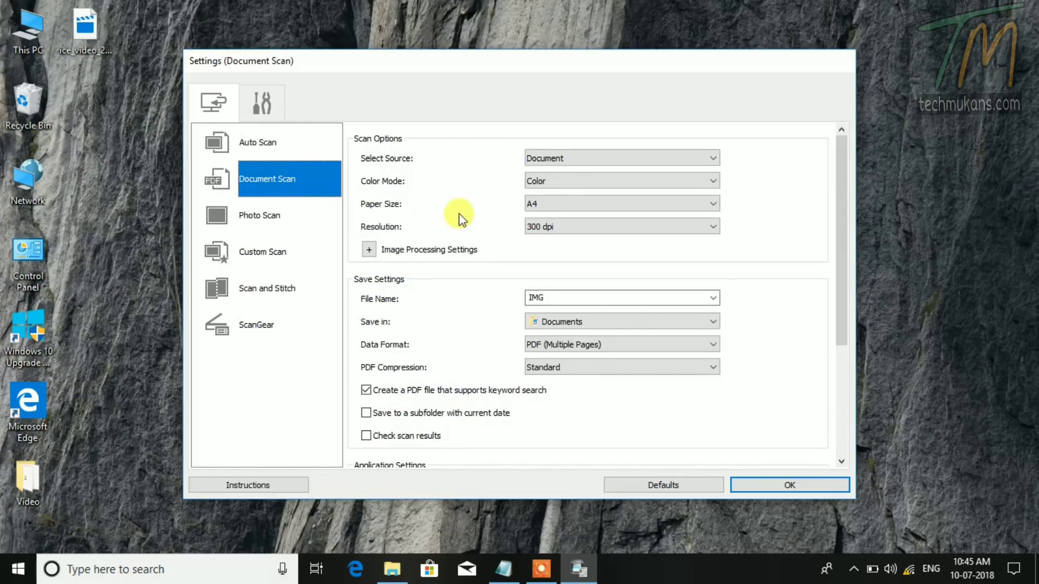
pyautogui.click(543, 228)
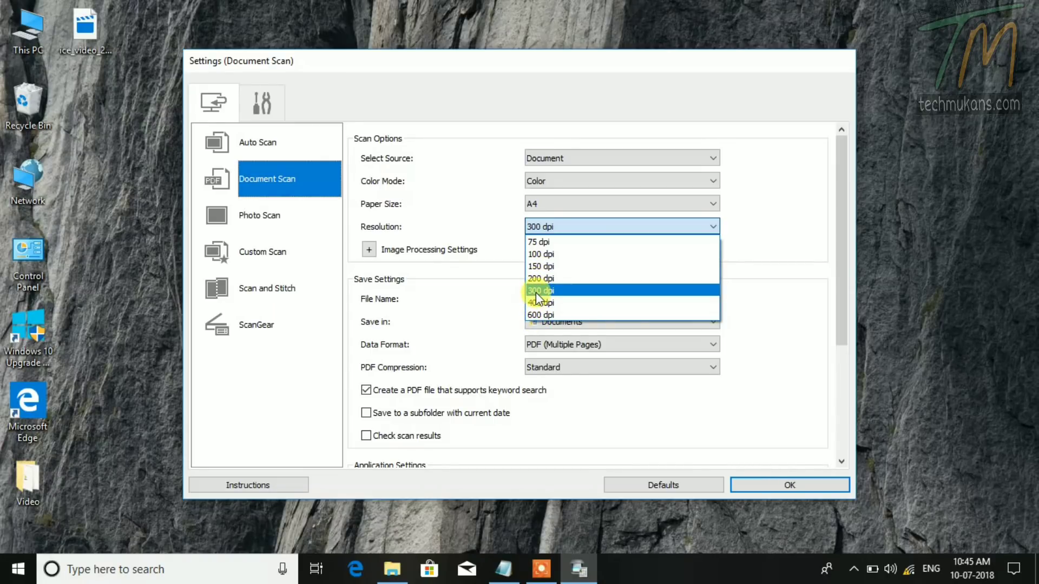
pyautogui.click(536, 291)
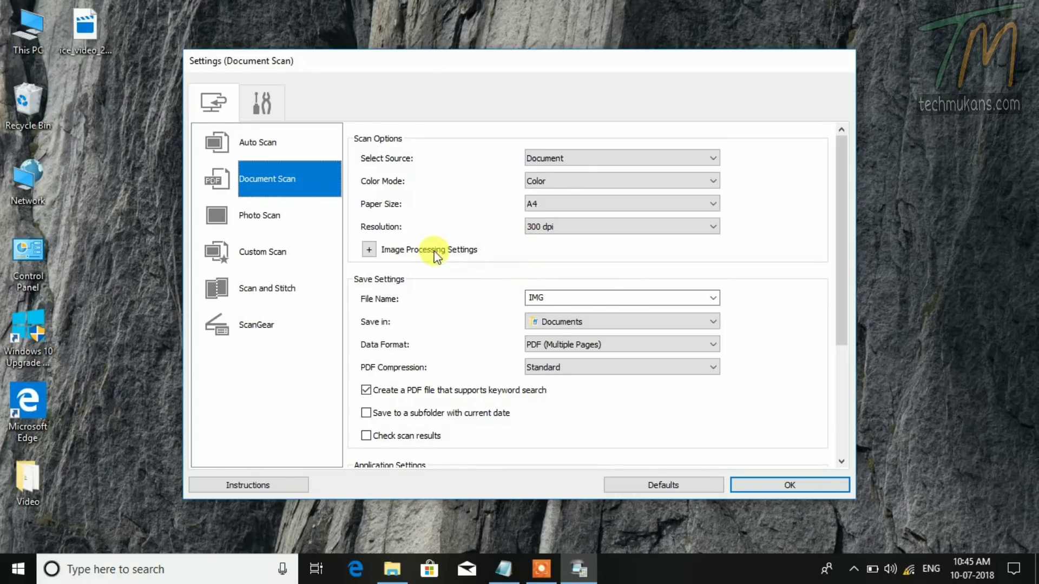
# - Review the Photo Scan, Custom Scan, and Scan and Stitch settings, save the scan settings and close IJ Scan Utility
pyautogui.click(263, 216)
pyautogui.click(254, 253)
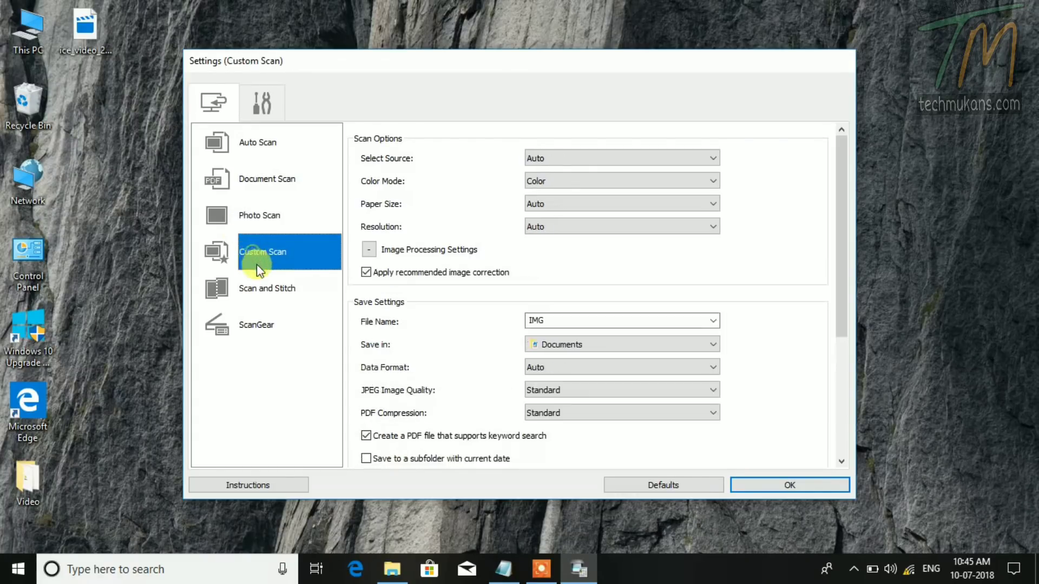
pyautogui.click(260, 289)
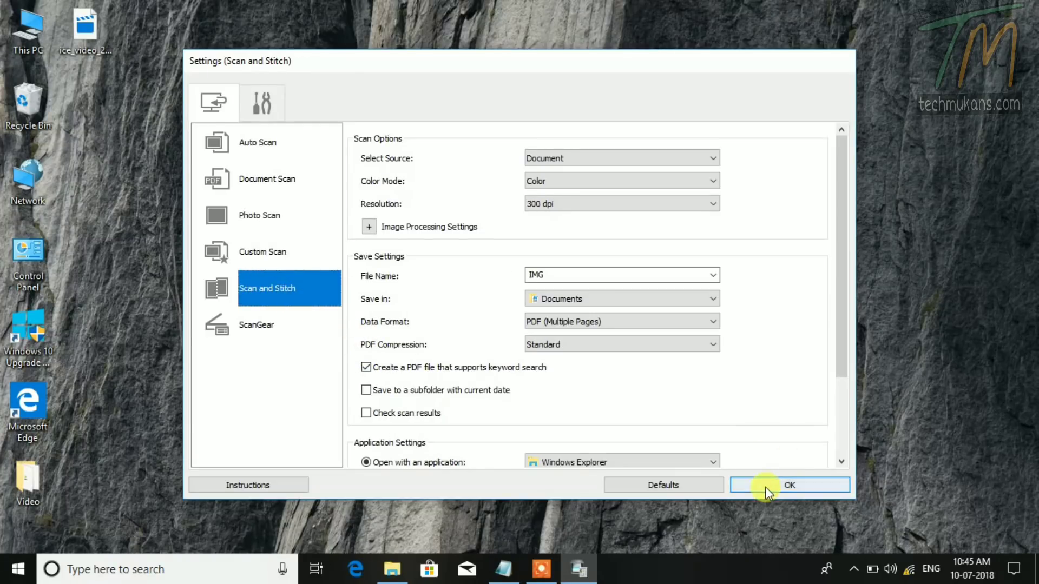
pyautogui.scroll(-1, 739, 353)
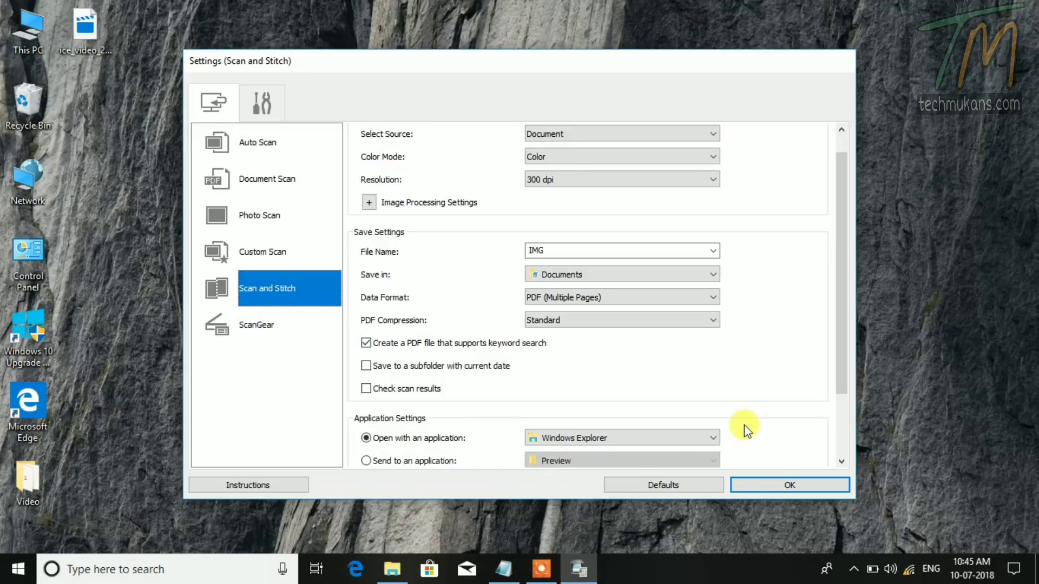
pyautogui.click(769, 483)
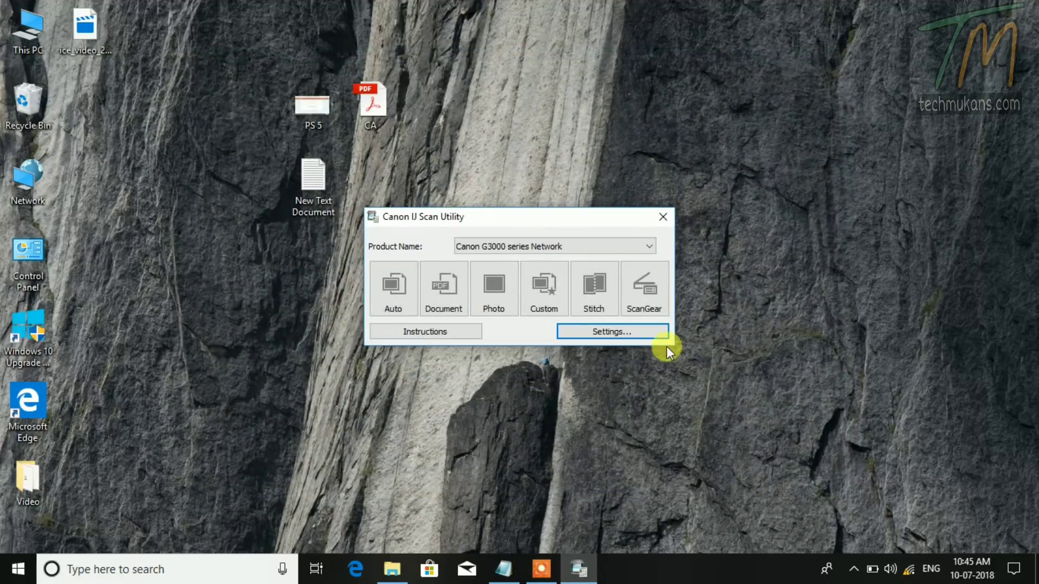
pyautogui.click(665, 217)
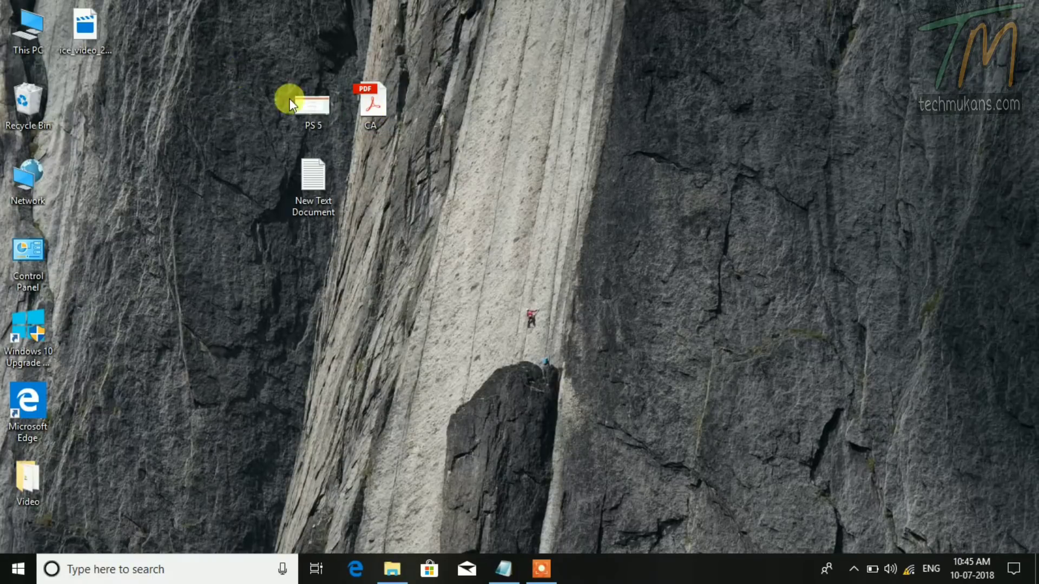
# - Open the CA PDF from the desktop, try to print it at the reduced 50% view, and minimize its window
pyautogui.doubleClick(373, 108)
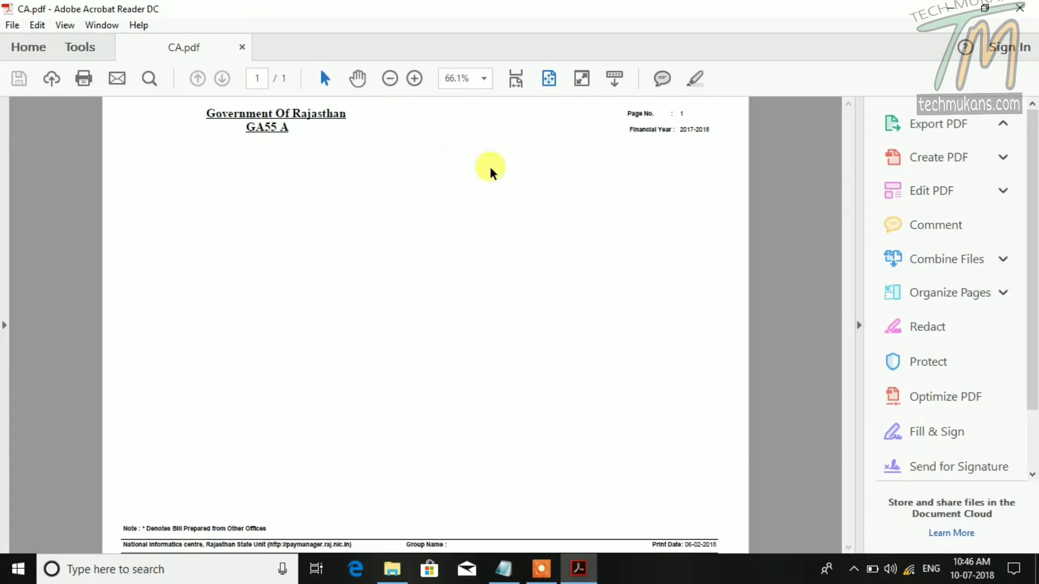
pyautogui.click(389, 79)
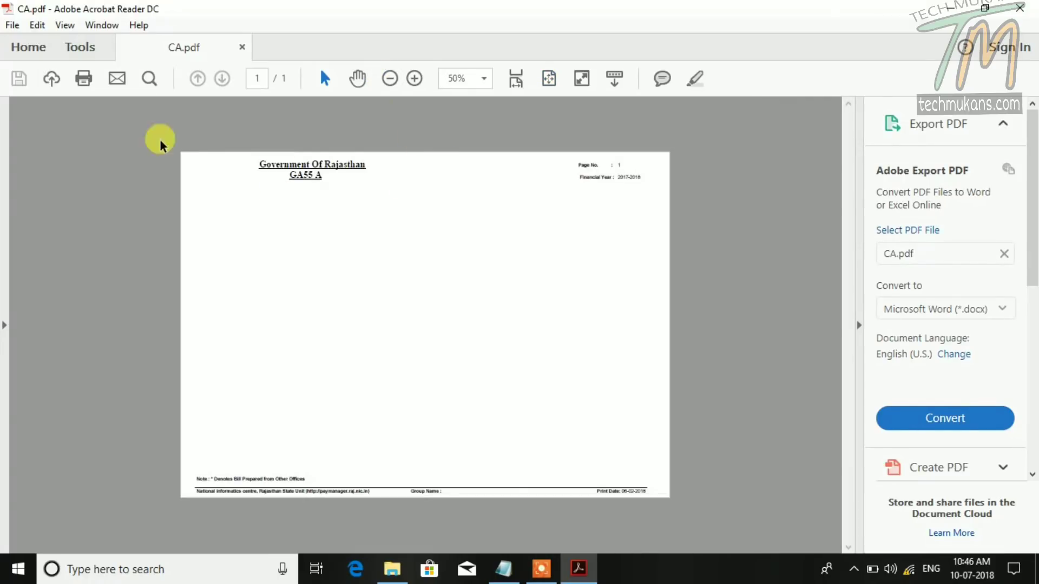
pyautogui.click(84, 79)
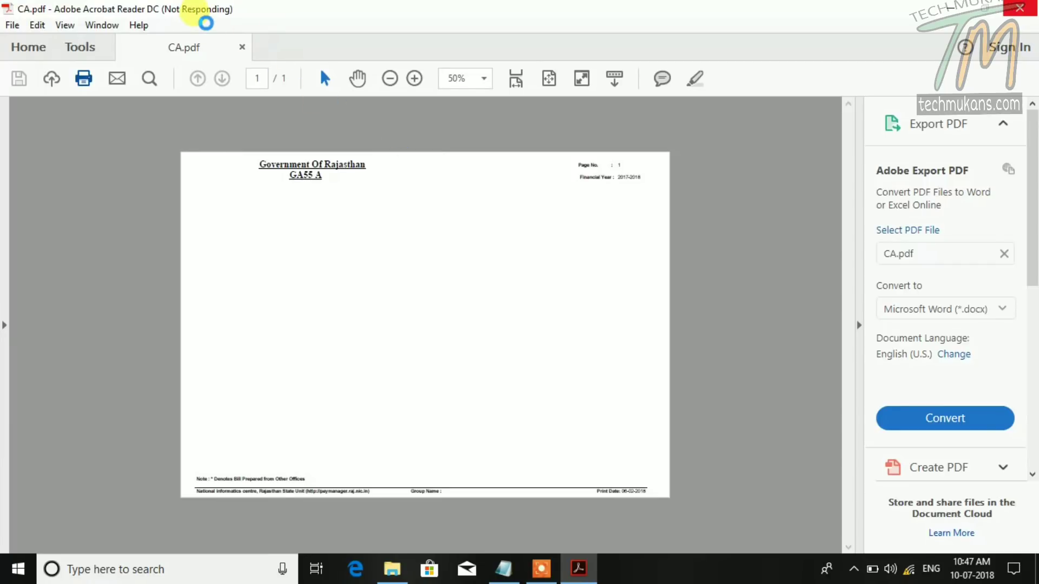
pyautogui.click(950, 8)
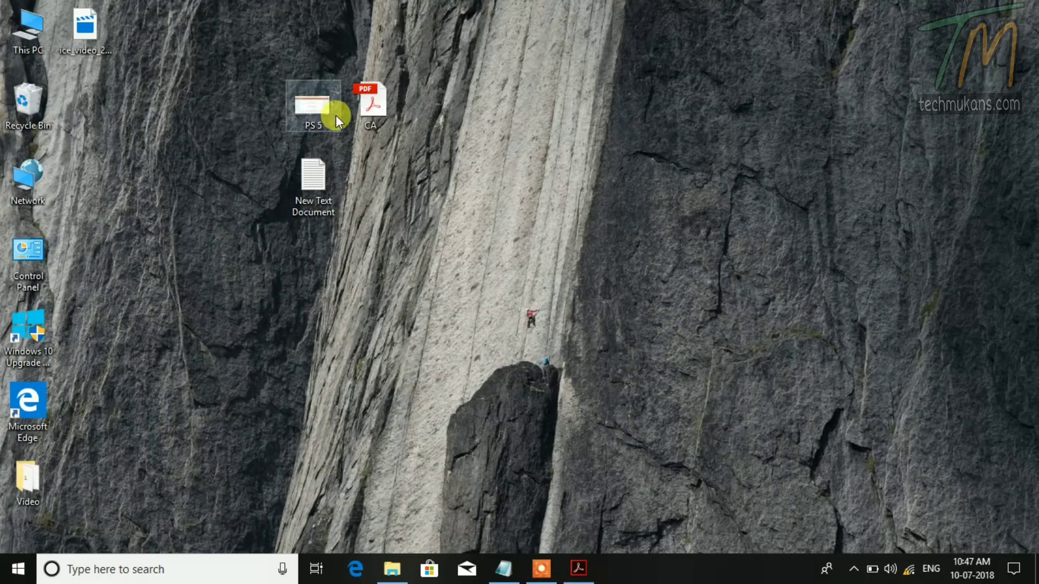
# - Open the PS 5 image from the desktop
pyautogui.doubleClick(304, 109)
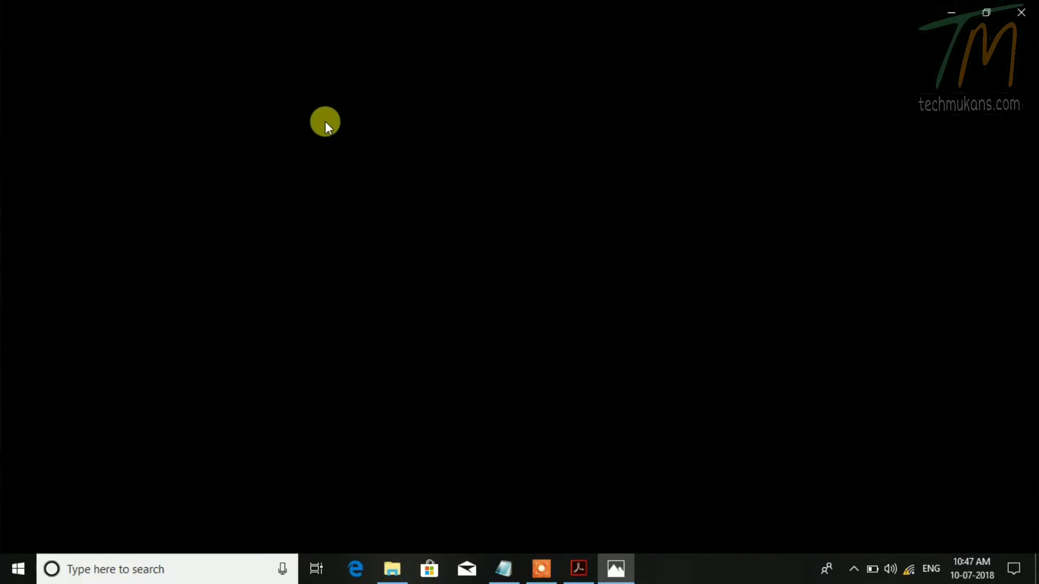